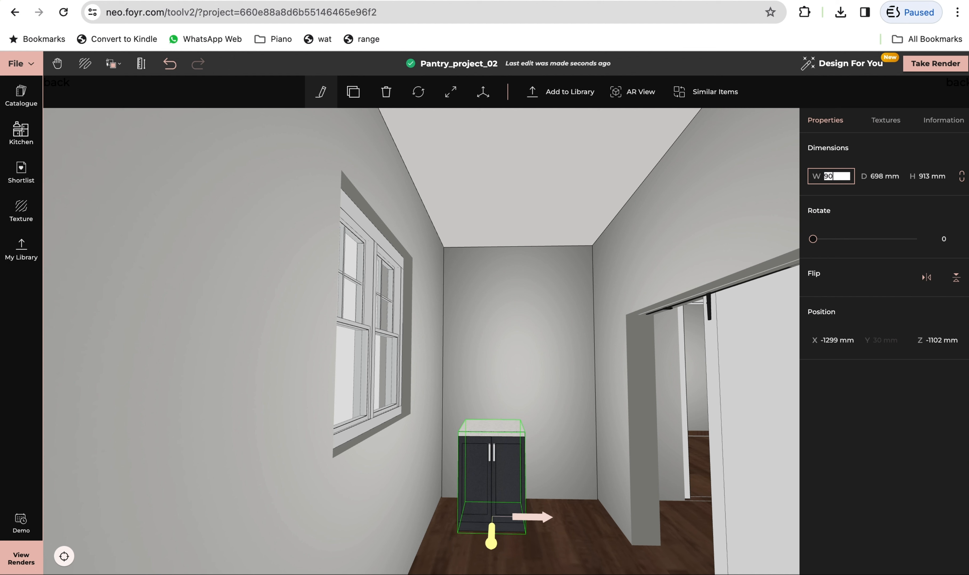
- Widen the base cabinet, move it into the back-left corner, and place a duplicate beside it along the back wall
key("Return")
left_click_drag(531, 521, 477, 527)
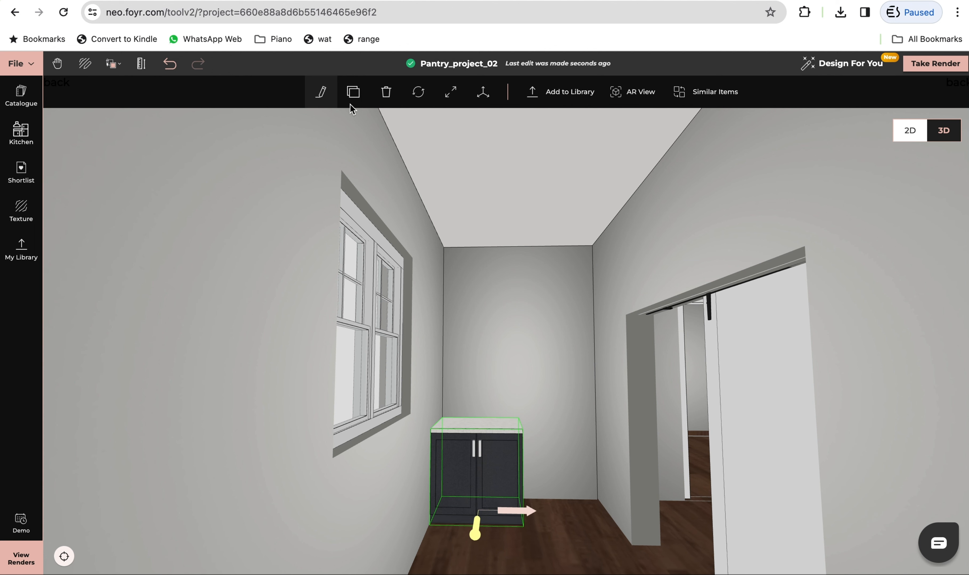
left_click(353, 93)
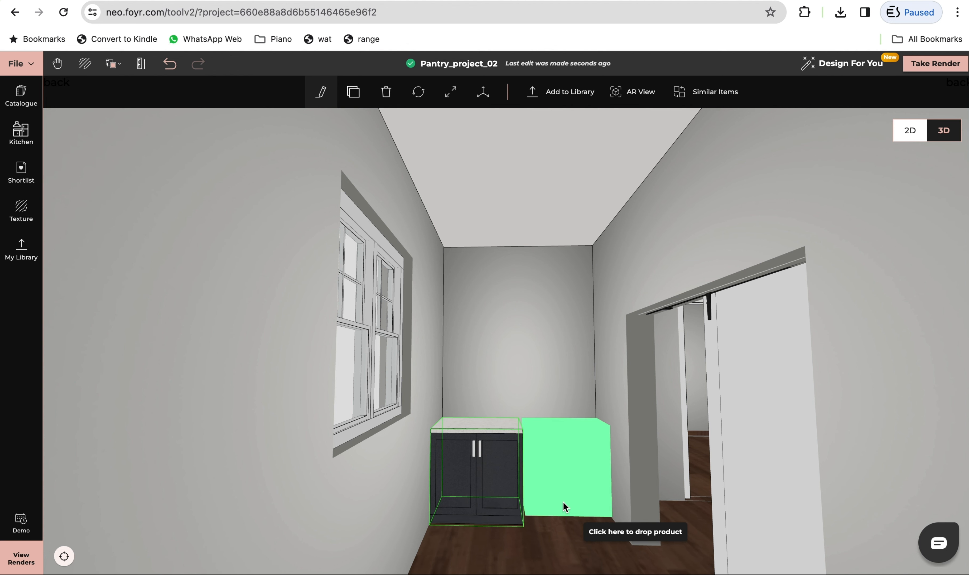
left_click(563, 504)
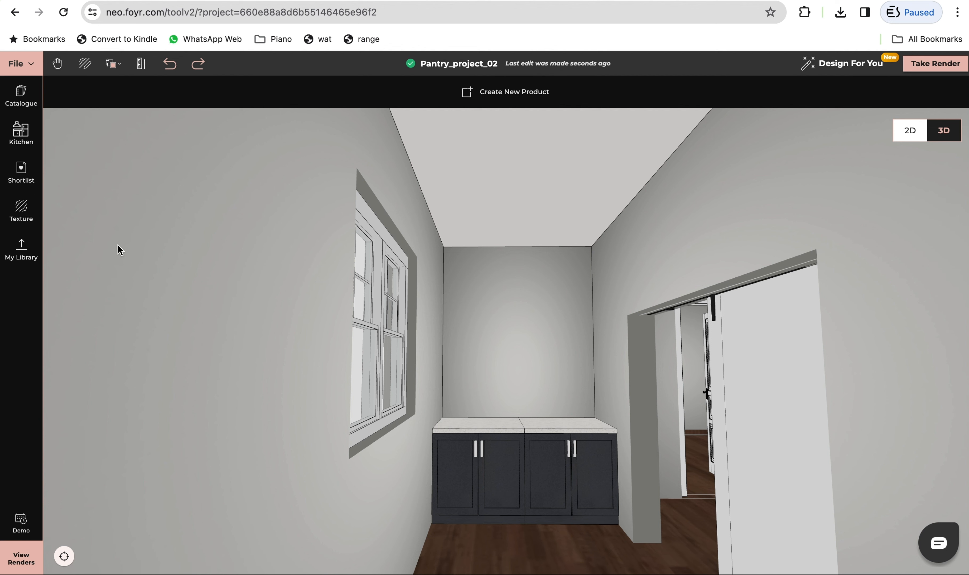
- Apply the Wooden Flooring 12 texture to the cabinet countertops and rotate it 90 degrees
left_click(21, 216)
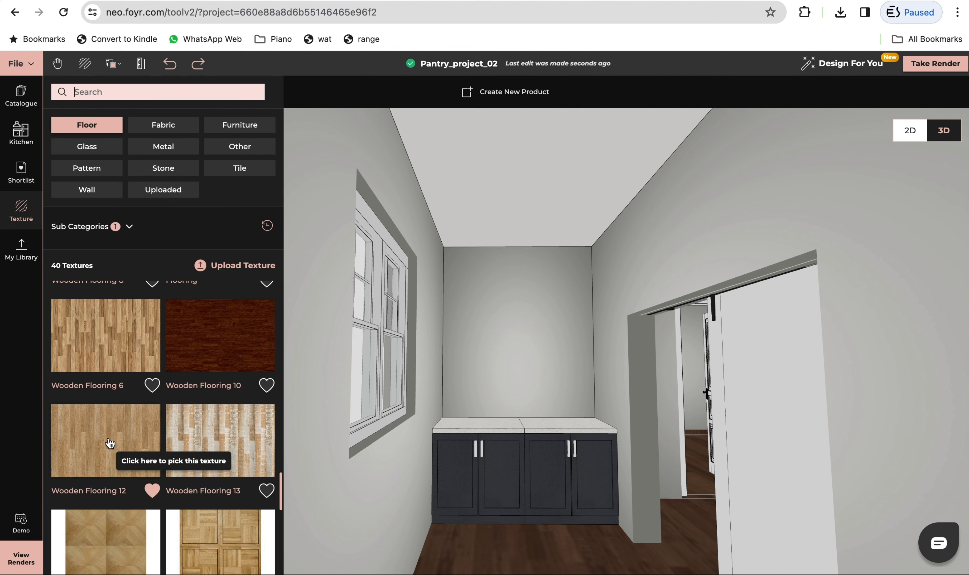
left_click(110, 443)
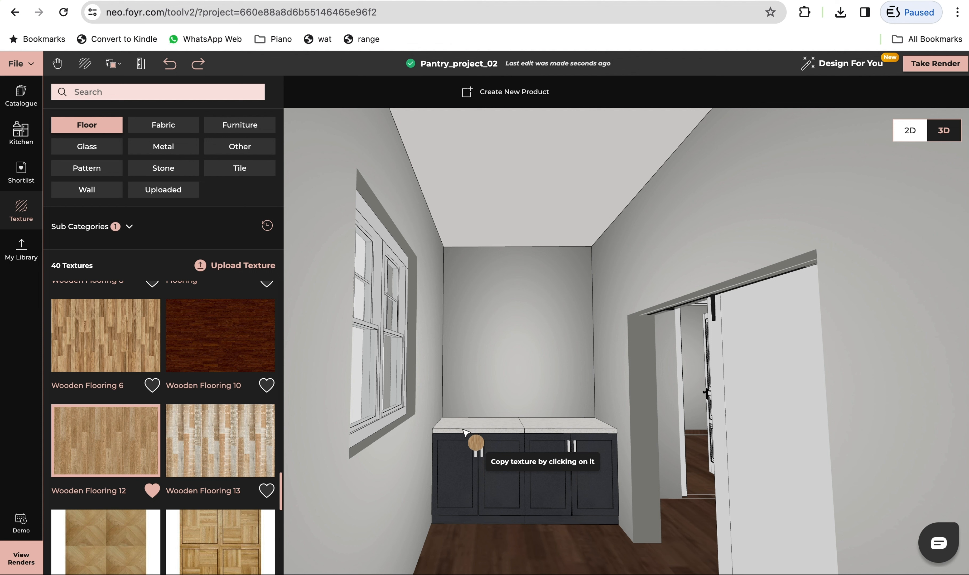
left_click(517, 433)
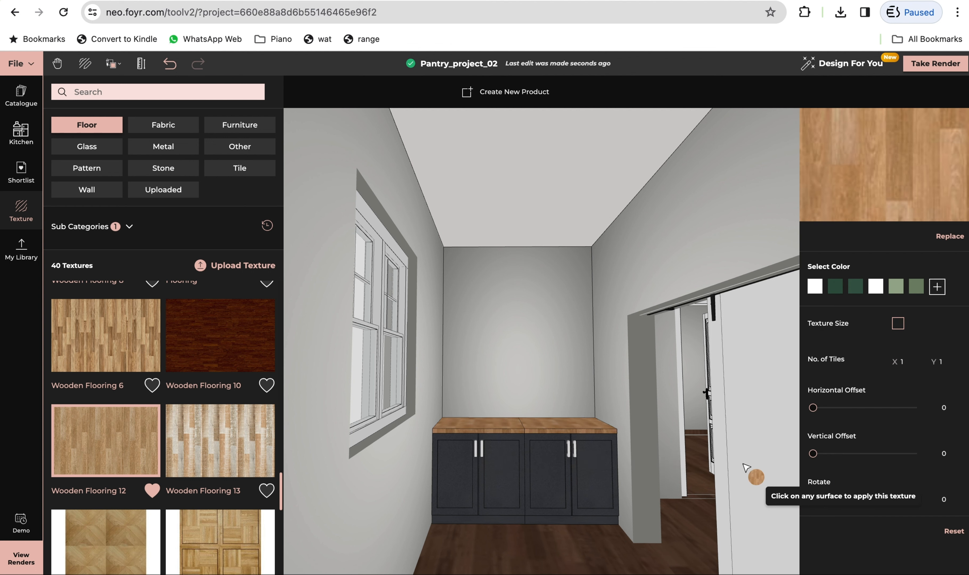
left_click(949, 501)
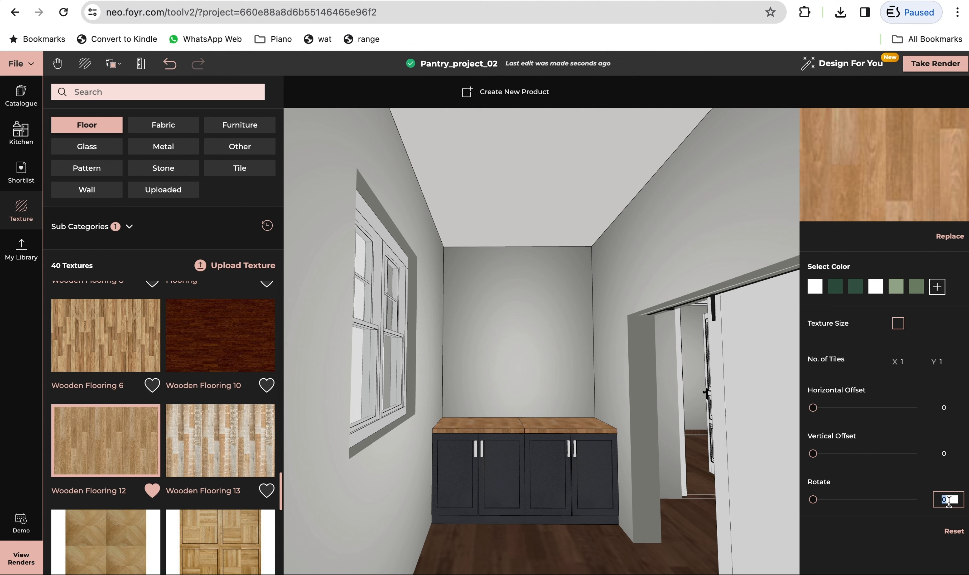
type("90")
key("Return")
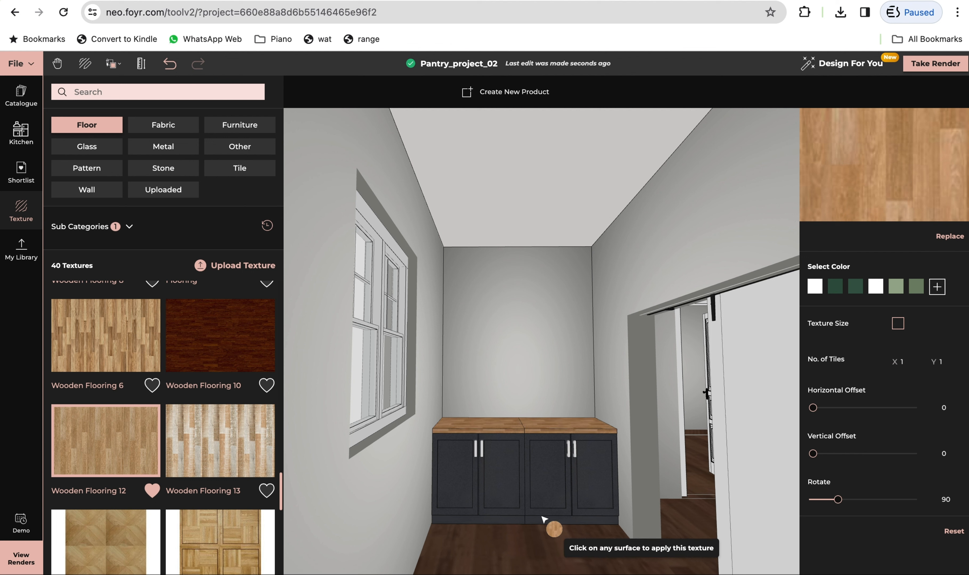
key("Escape")
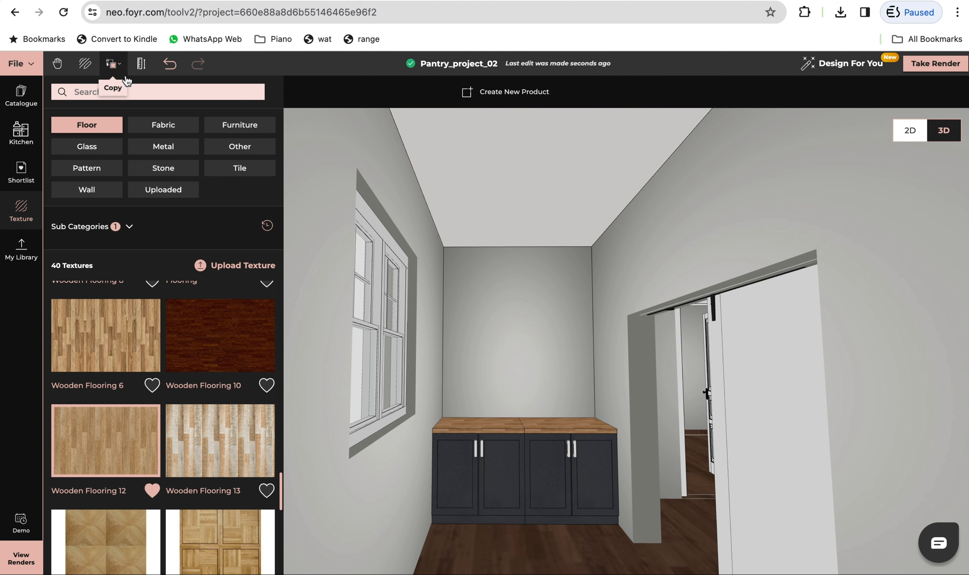
- Copy the white texture of the sliding door onto the base cabinet fronts
left_click(113, 63)
left_click(111, 88)
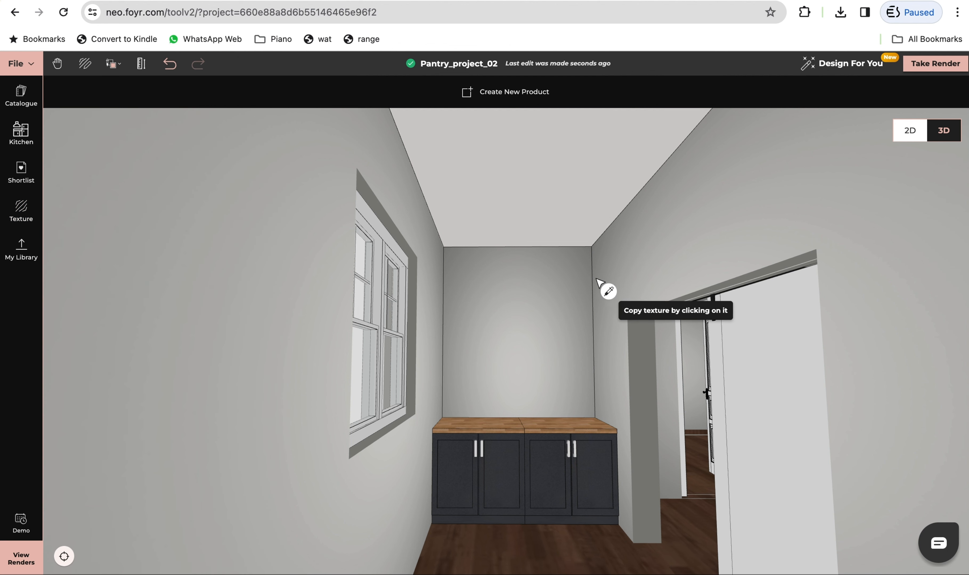
left_click(771, 381)
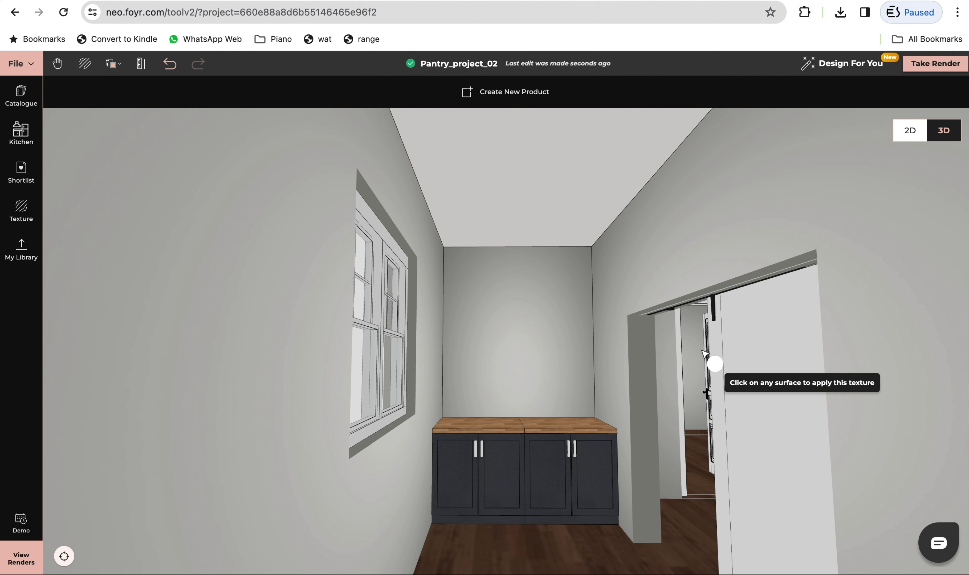
left_click(523, 471)
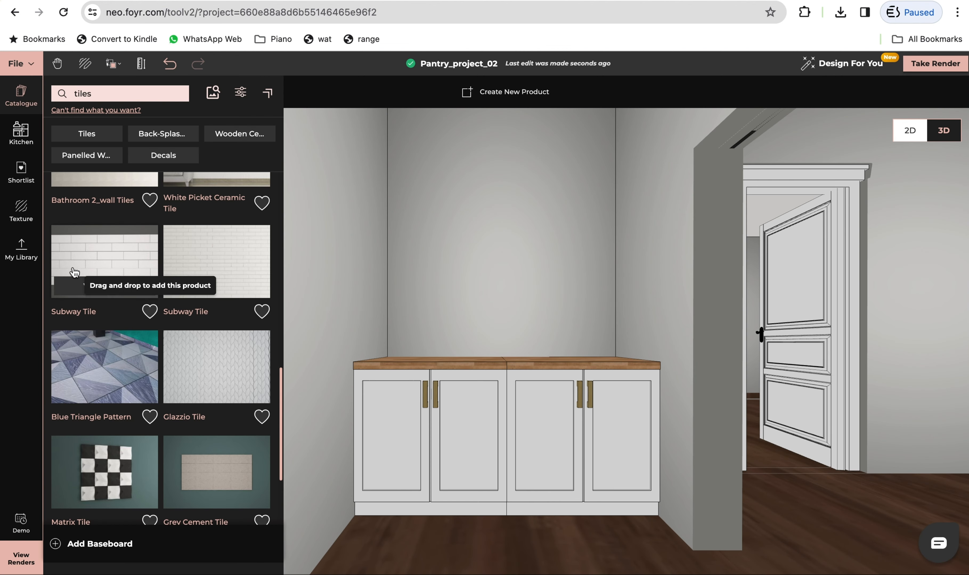
- Place a Subway Tile panel on the back wall above the countertop and stretch it to the wall's full width
left_click_drag(96, 261, 449, 311)
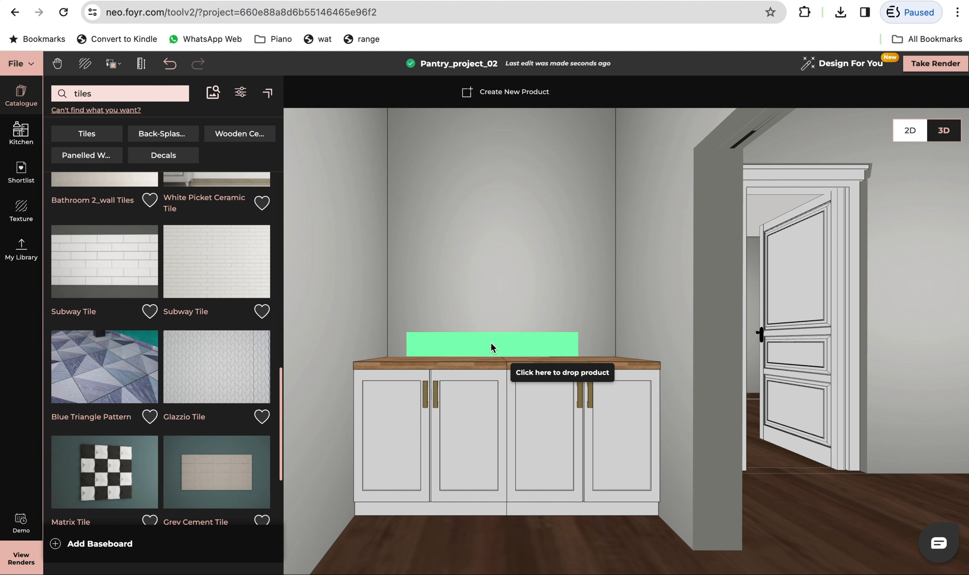
left_click(490, 342)
left_click_drag(406, 345, 389, 347)
left_click_drag(578, 345, 617, 345)
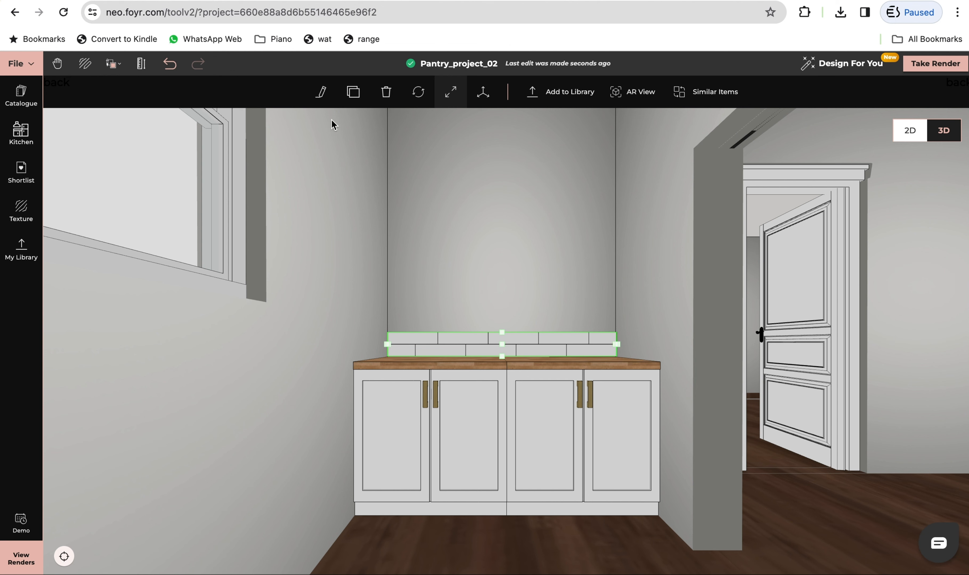
- Stack duplicates of the subway tile panel above the first one to build up the backsplash
left_click(353, 92)
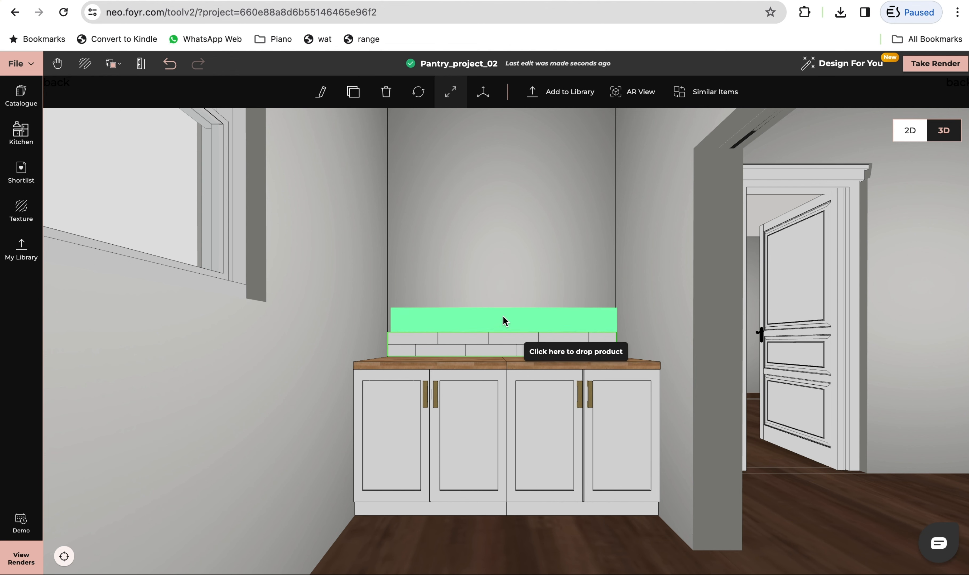
left_click(501, 326)
left_click(360, 95)
left_click(498, 299)
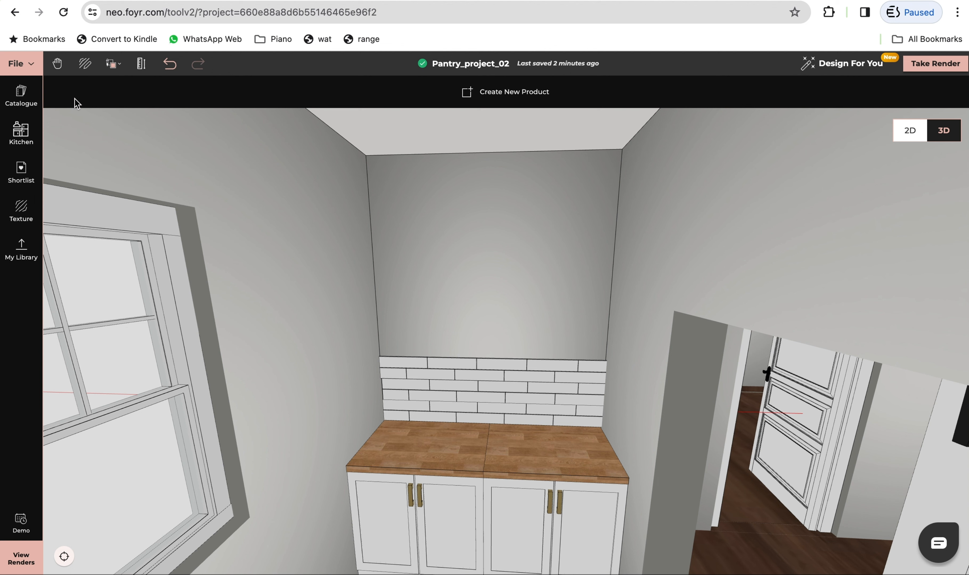
- Search the catalogue for "wall dock" and place the Wall Docked Cube 24"X24"X24" on the back wall
left_click(21, 96)
type("wall")
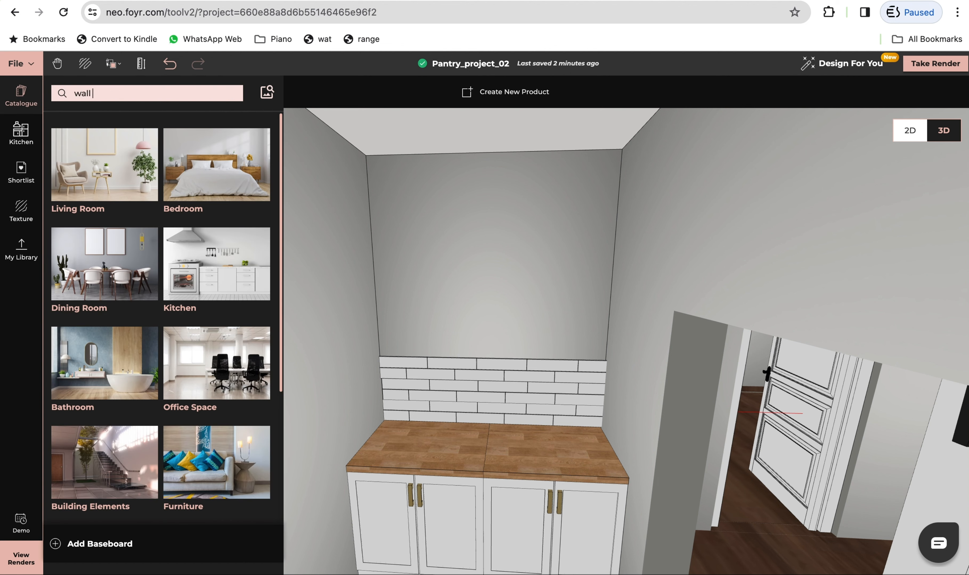
type(" dock")
key("Return")
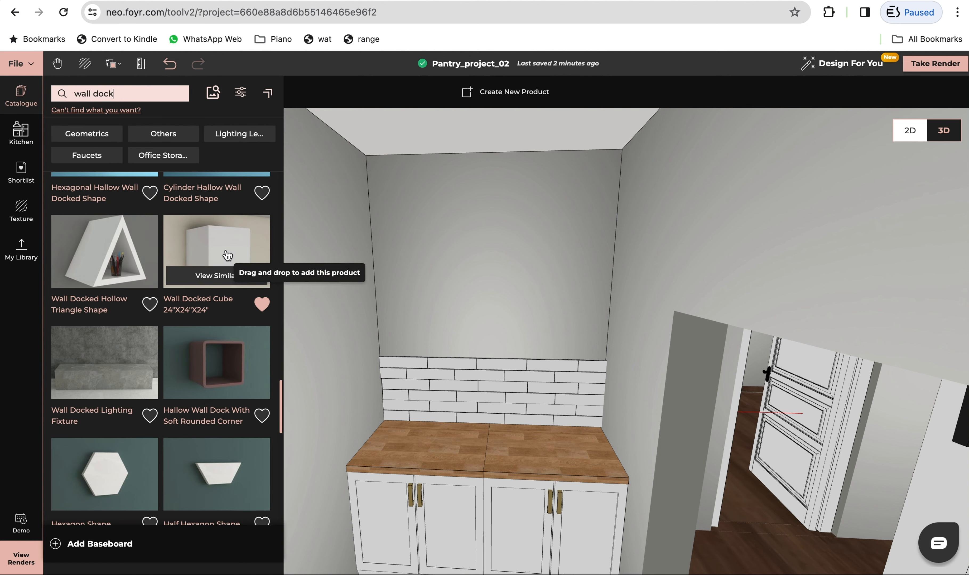
left_click_drag(231, 253, 334, 326)
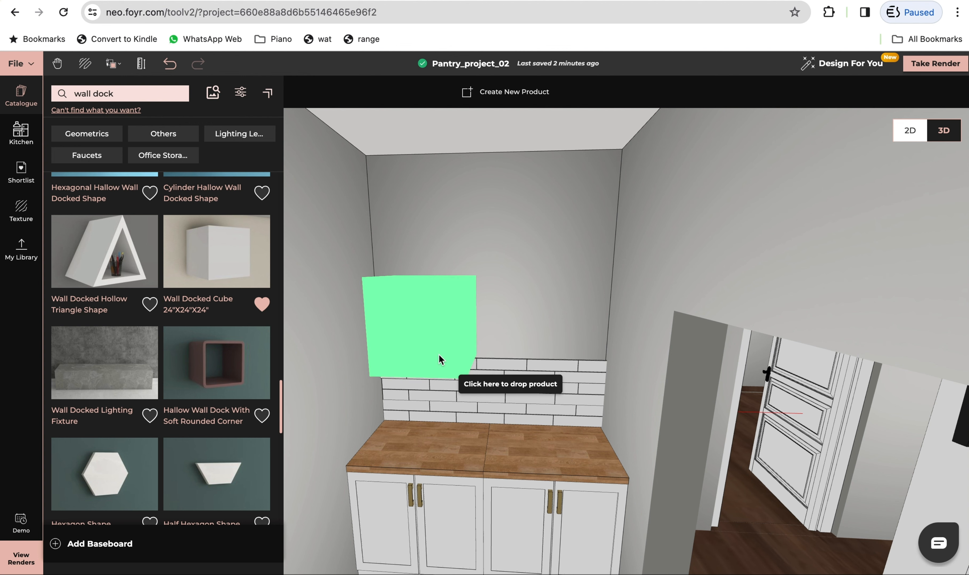
left_click(440, 359)
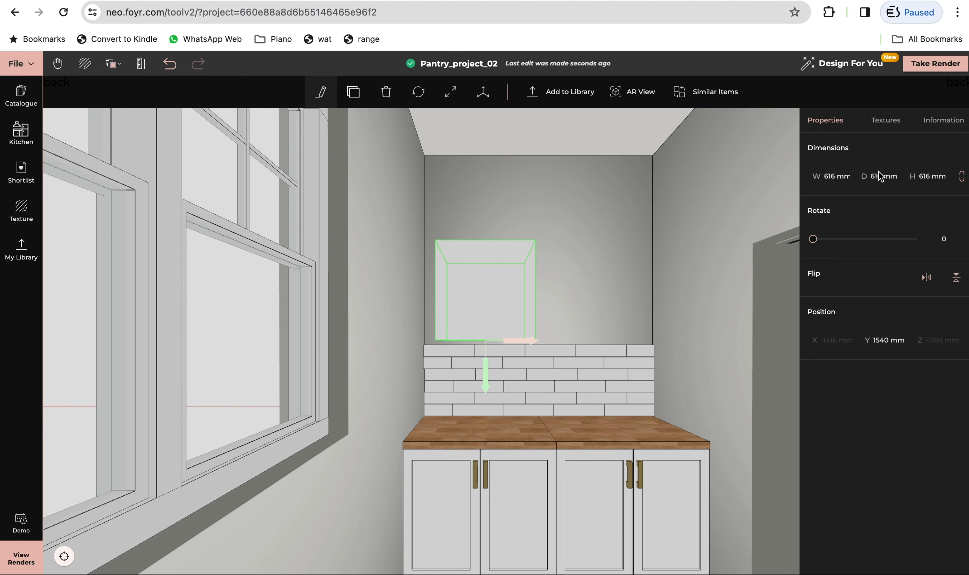
- Resize the wall cube to 1800 mm wide, 300 mm deep and 80 mm high, and centre it above the backsplash as a shelf
left_click(842, 177)
type("1800")
key("Tab")
type("300")
key("Tab")
type("80")
key("Return")
left_click_drag(510, 341, 556, 342)
left_click_drag(538, 369, 537, 376)
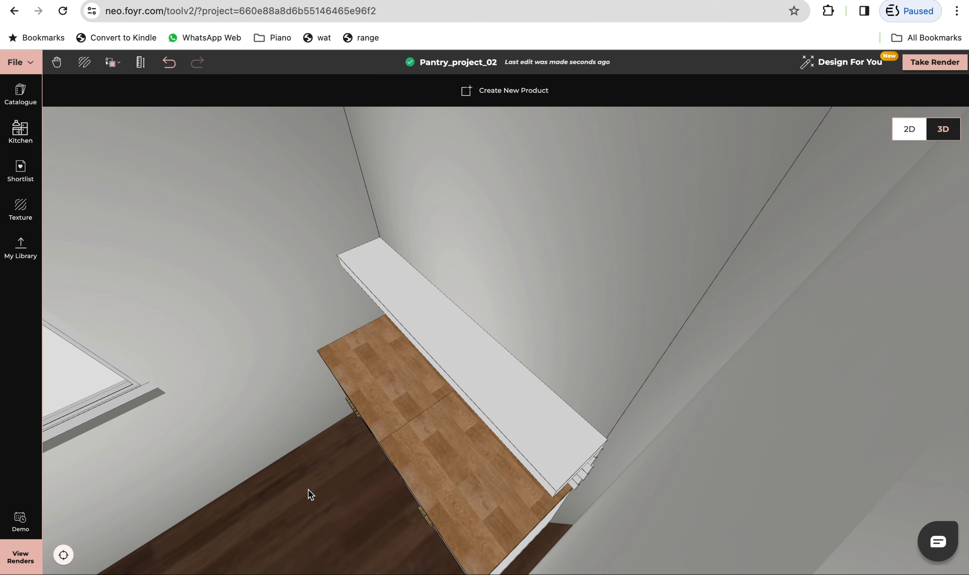
- Create a ruler guide line on the back wall 800 mm above the shelf's rear edge
left_click(140, 62)
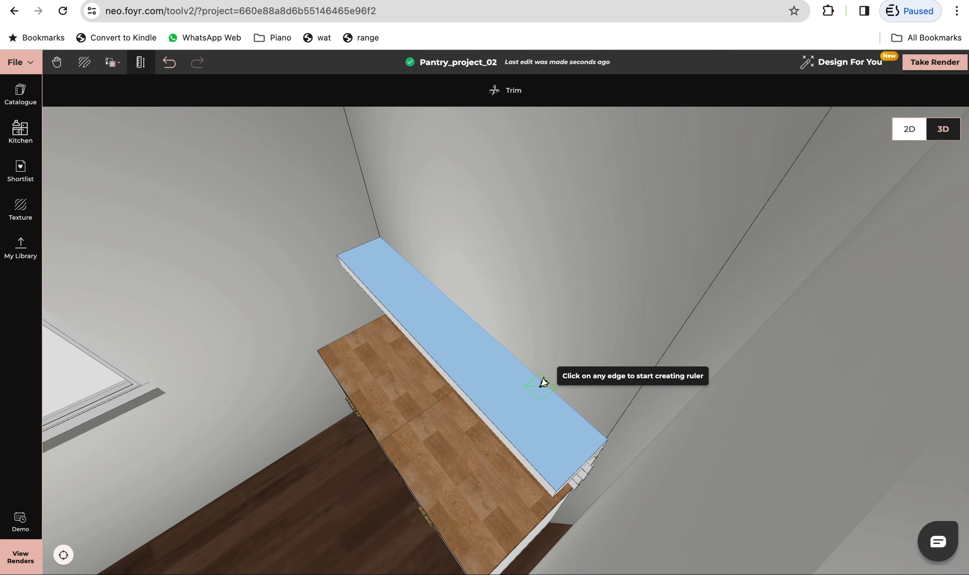
left_click(555, 384)
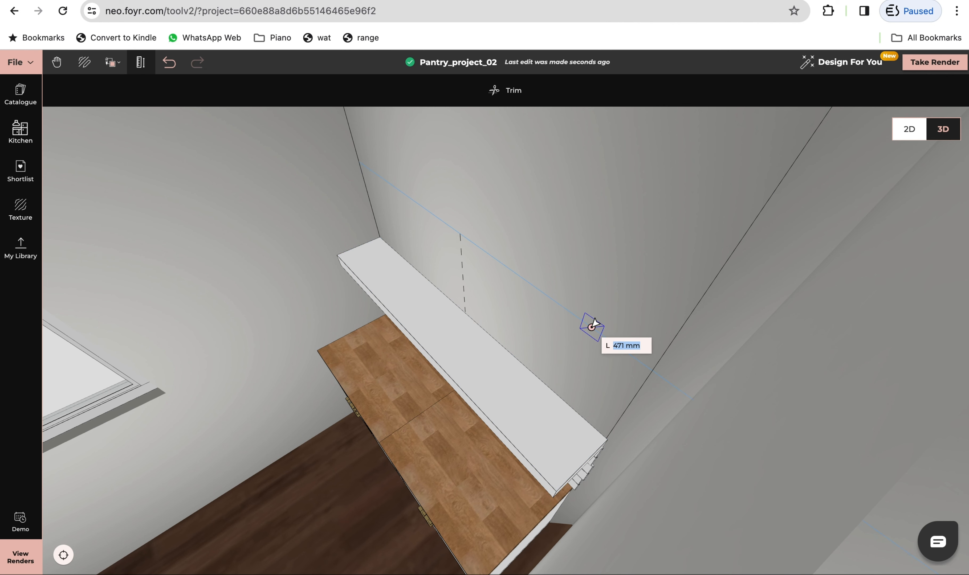
type("800")
key("Return")
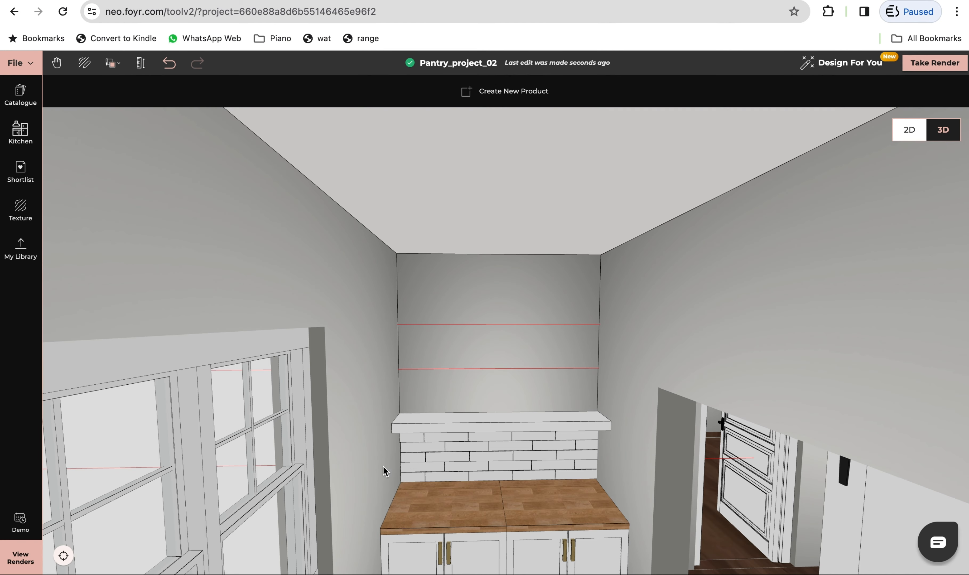
- Duplicate the shelf twice up the back wall, aligning the copies with the two ruler guide lines
left_click(436, 426)
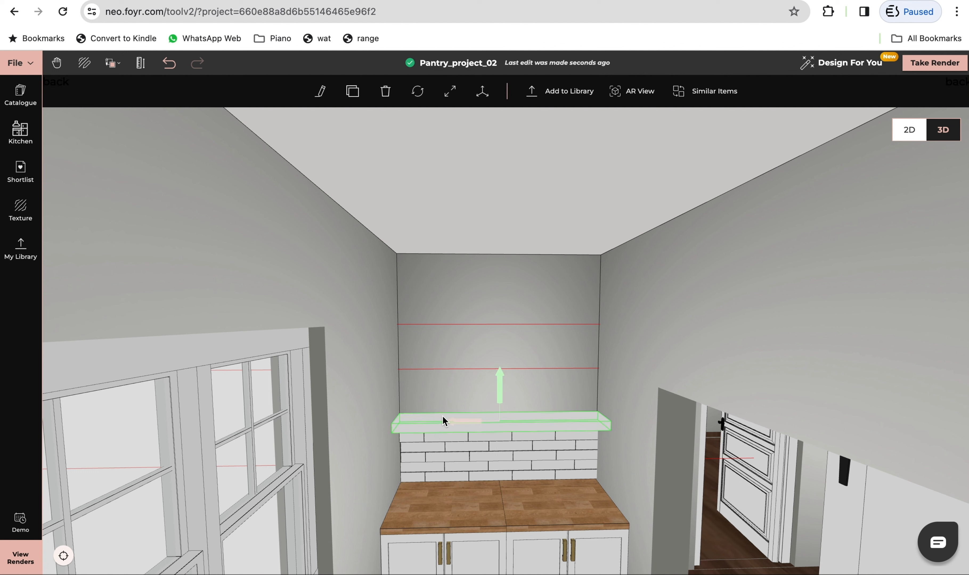
left_click(352, 90)
left_click(500, 364)
left_click(352, 91)
left_click(480, 335)
left_click_drag(502, 306, 501, 309)
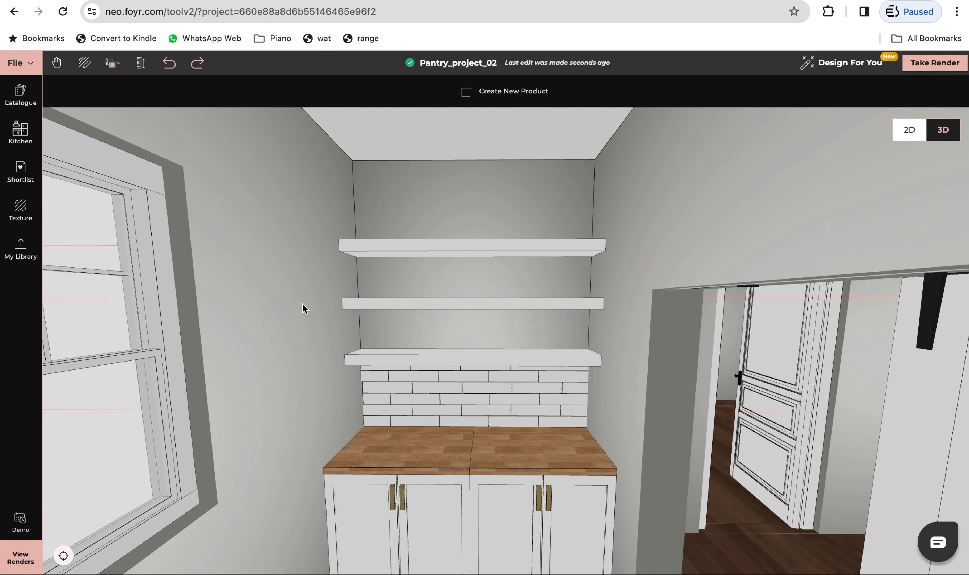
- Copy the countertop's wood texture onto the three wall shelves
left_click(112, 62)
left_click(130, 112)
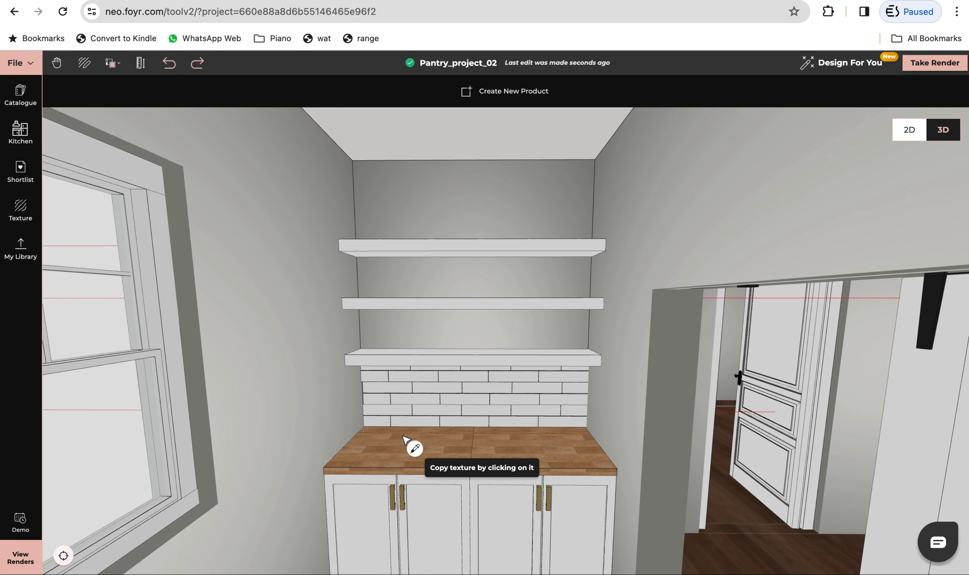
left_click(411, 450)
left_click(408, 364)
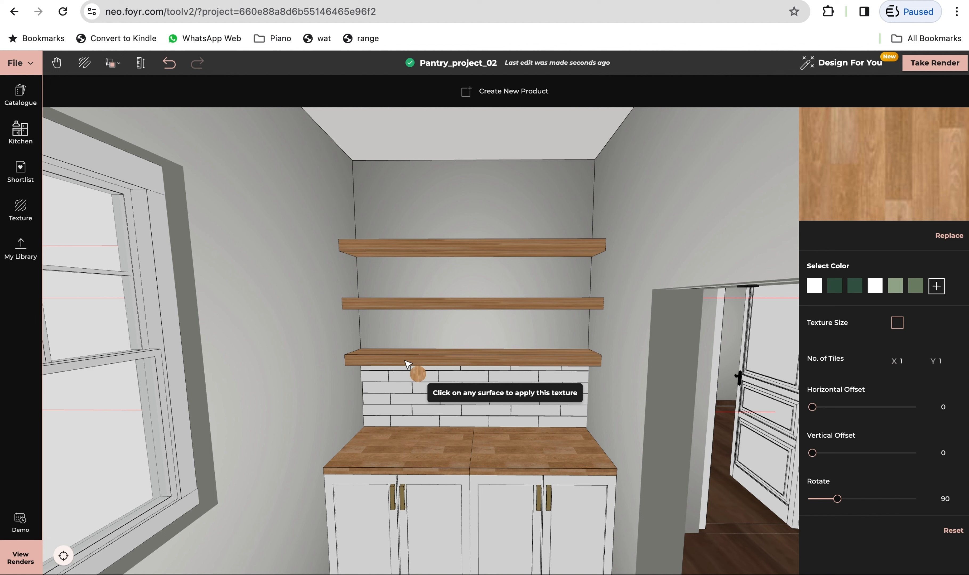
key("Escape")
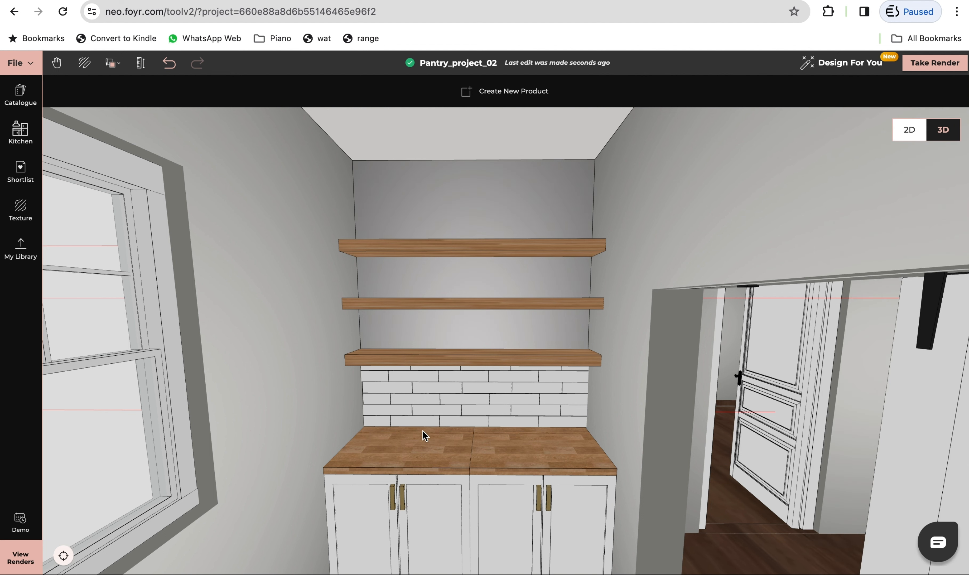
- Recolor the back wall behind the shelves to a muted sage green with a custom color
left_click(441, 330)
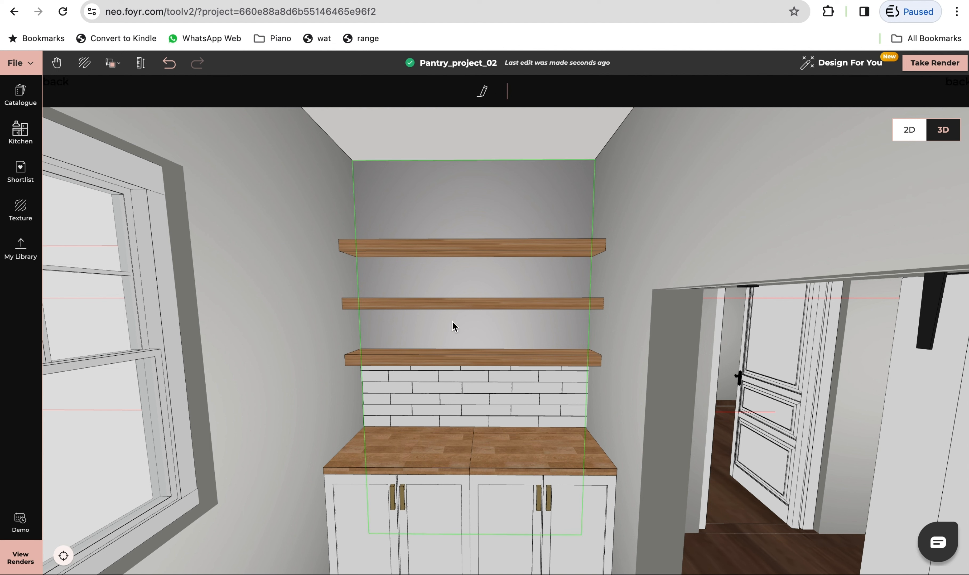
left_click(484, 94)
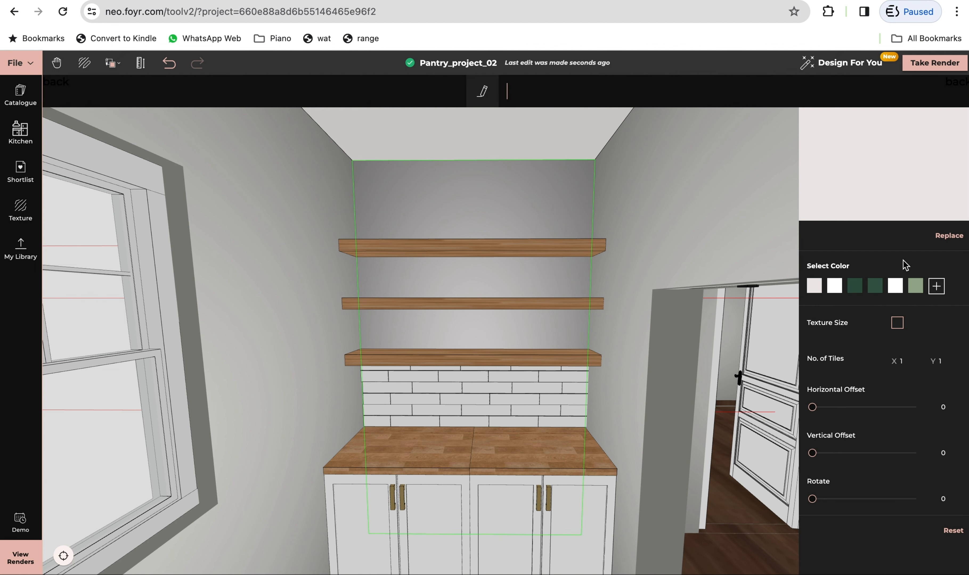
left_click(937, 288)
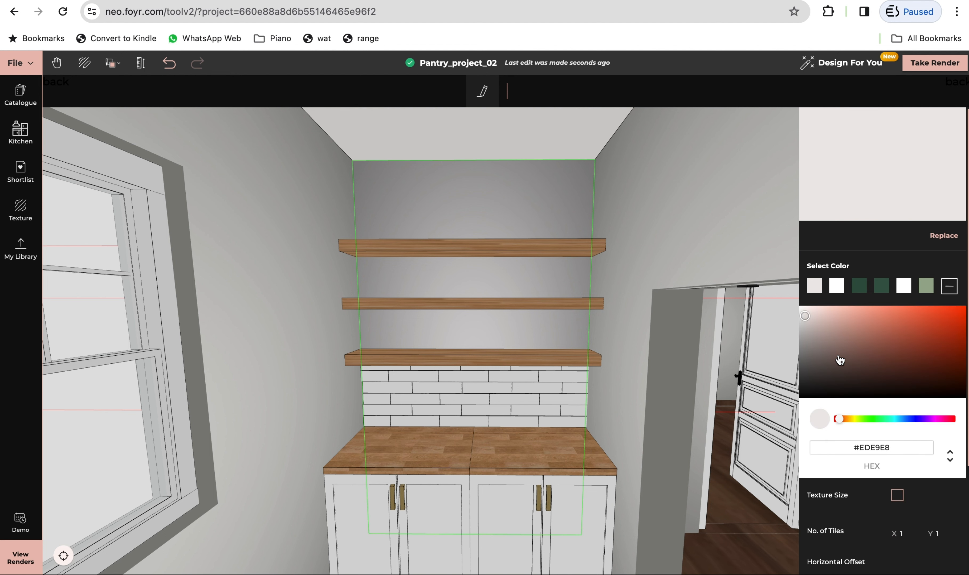
left_click(839, 423)
left_click_drag(840, 425, 863, 421)
left_click(835, 335)
left_click(864, 421)
left_click(836, 352)
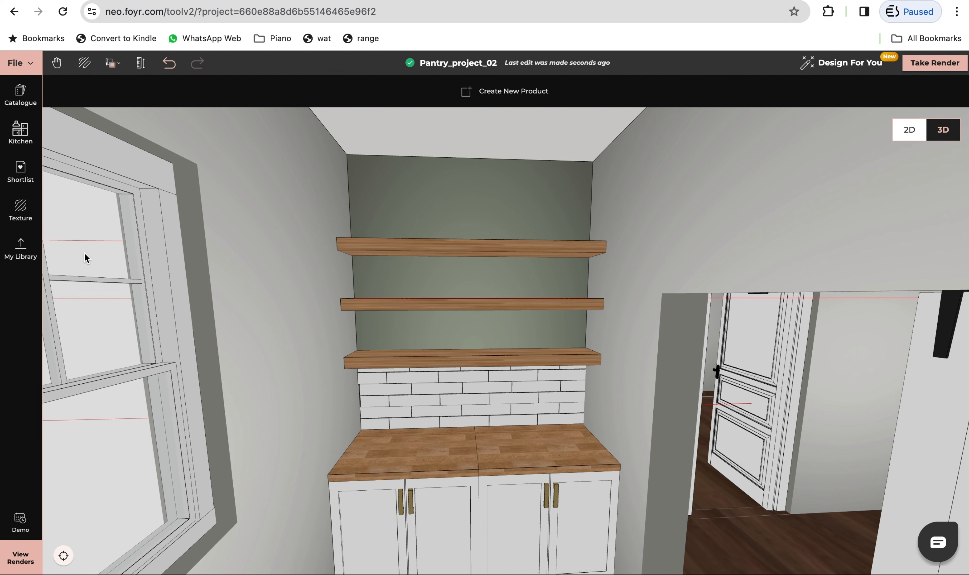
- Place the Bowls set from the shortlisted items near the right end of the lowest shelf
left_click(19, 174)
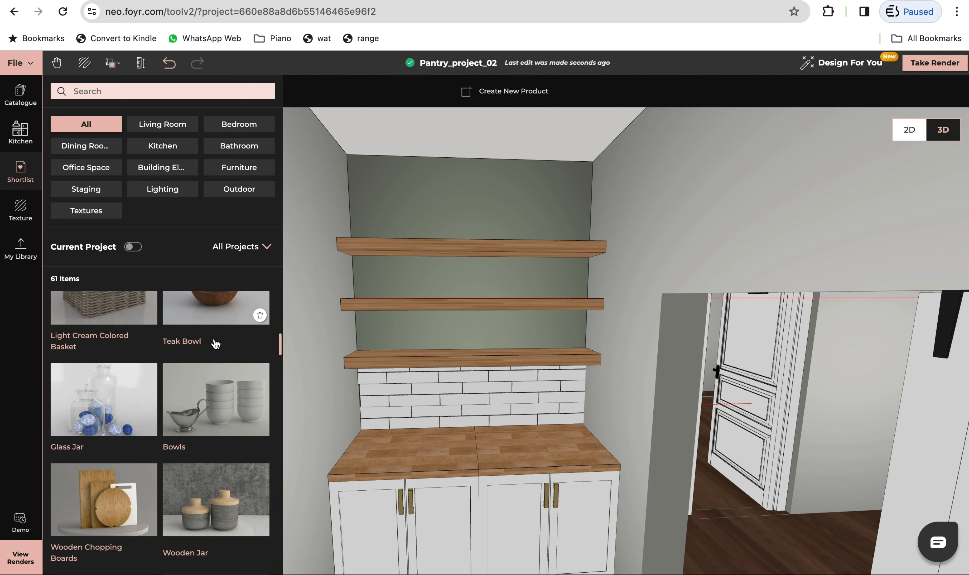
scroll(201, 342, "down", 2)
scroll(201, 342, "up", 5)
mouse_move(108, 513)
left_mouse_down()
mouse_move(402, 342)
mouse_move(480, 359)
mouse_move(446, 320)
mouse_move(471, 306)
mouse_move(593, 323)
left_mouse_up()
left_click(530, 357)
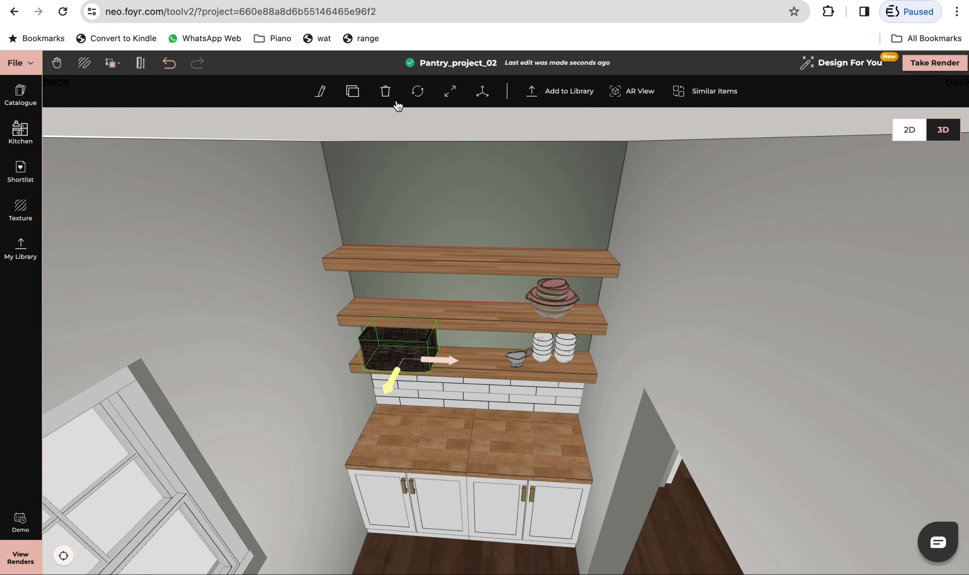
- Place a copy of the dark wicker basket at the right end of the top shelf and the Glass Jar set at its left end
left_click(561, 258)
left_click(115, 474)
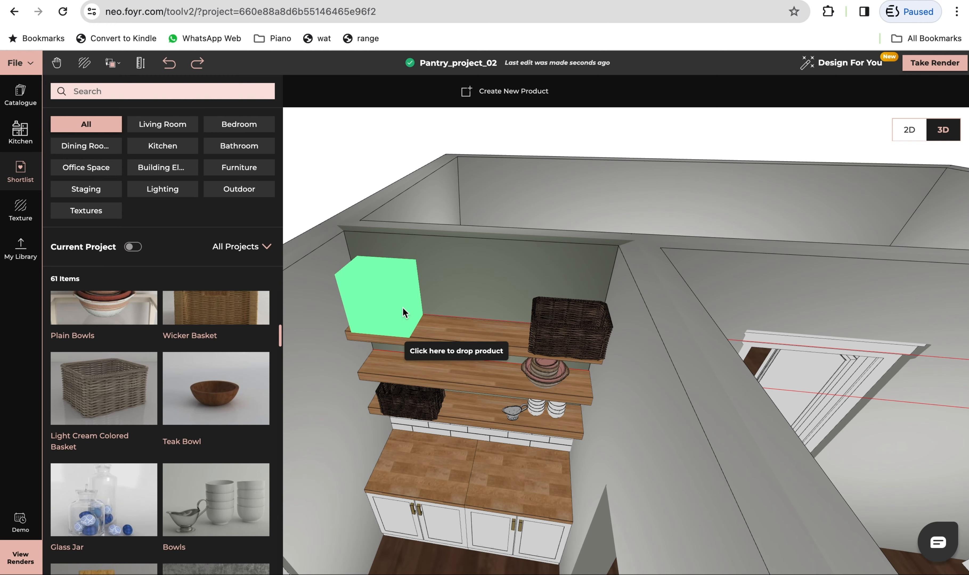
left_click(393, 316)
left_click(411, 321)
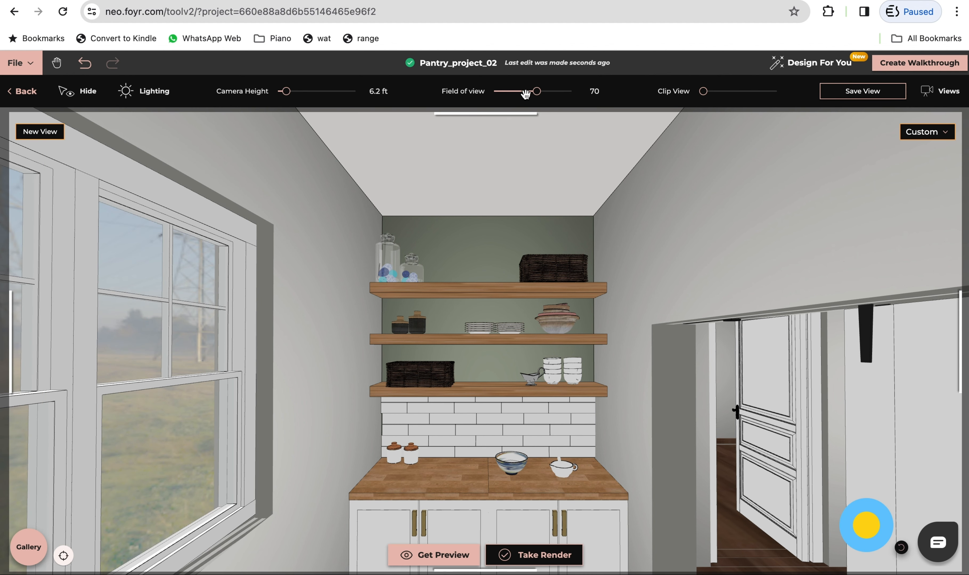
- Set the render camera's field of view to 78 and its height to 4.1 ft
left_click_drag(536, 91, 549, 96)
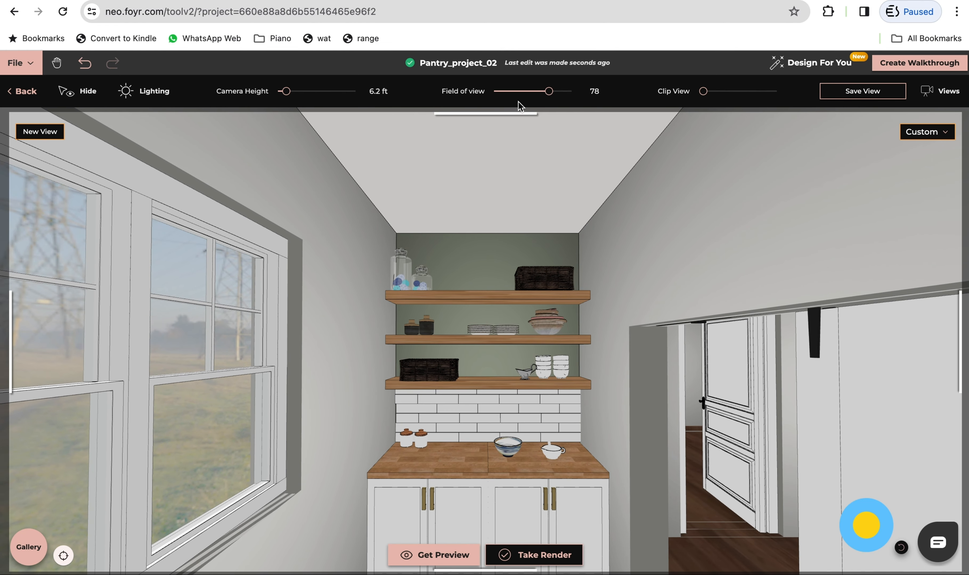
left_click_drag(286, 92, 285, 92)
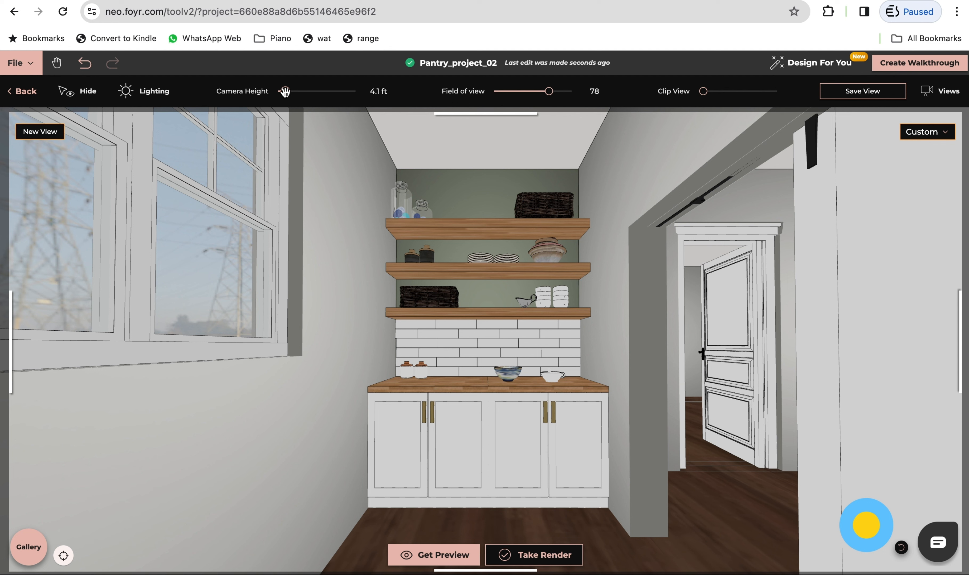
- Set the daytime interior lighting to Medium and choose the sunlit street scene below Path in Forest as the environment
left_click(154, 92)
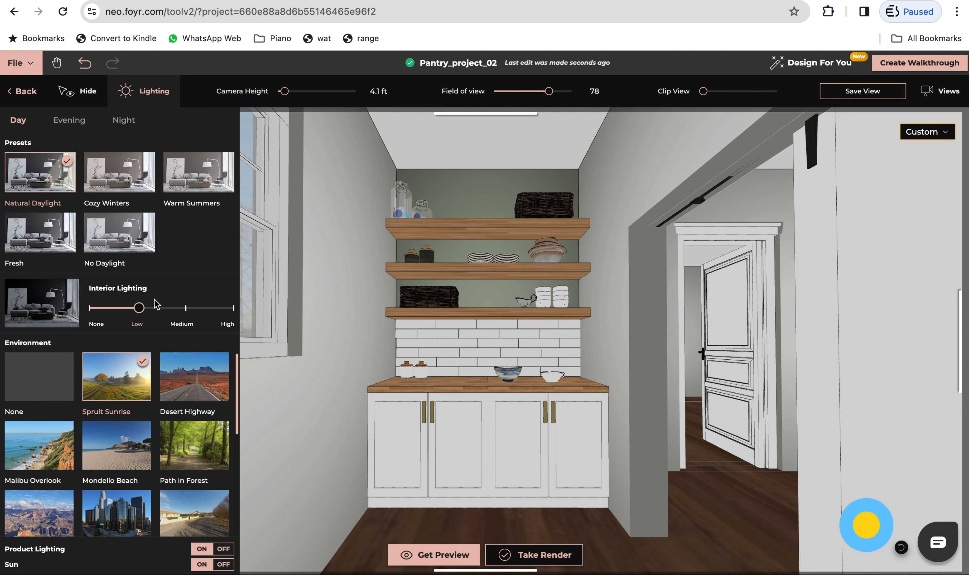
left_click(184, 308)
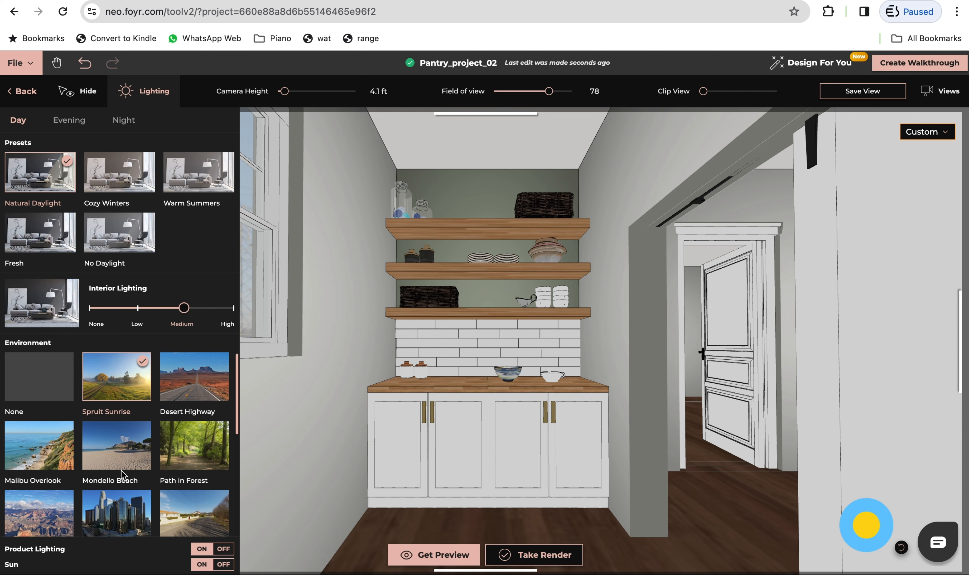
left_click(192, 520)
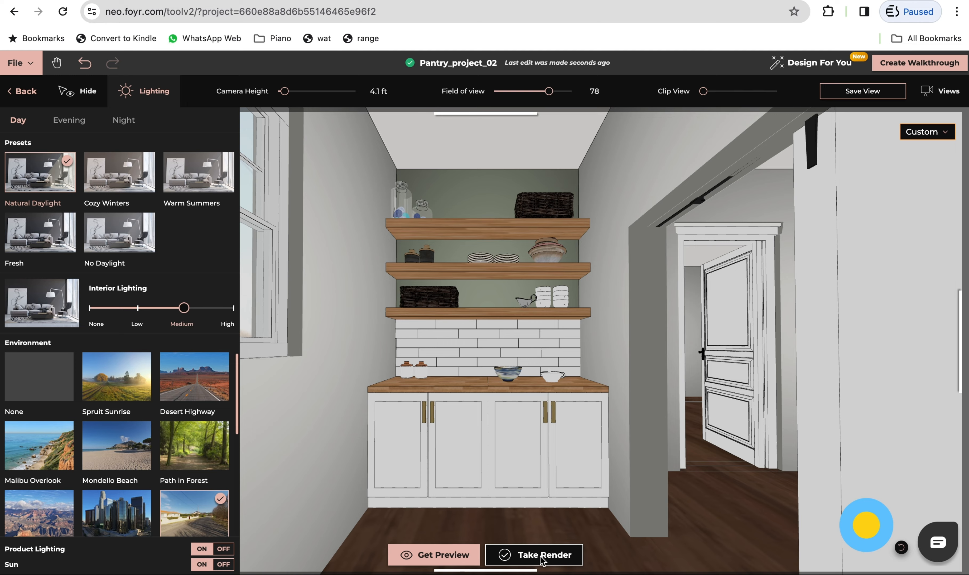
- Render the pantry view at 4K resolution and open the gallery of finished renders
left_click(550, 549)
left_click(509, 248)
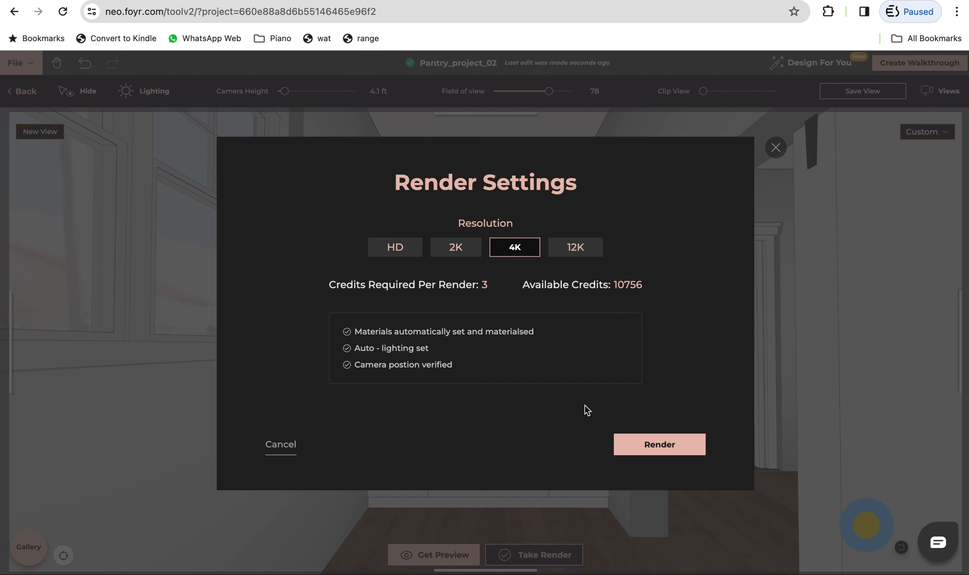
left_click(694, 444)
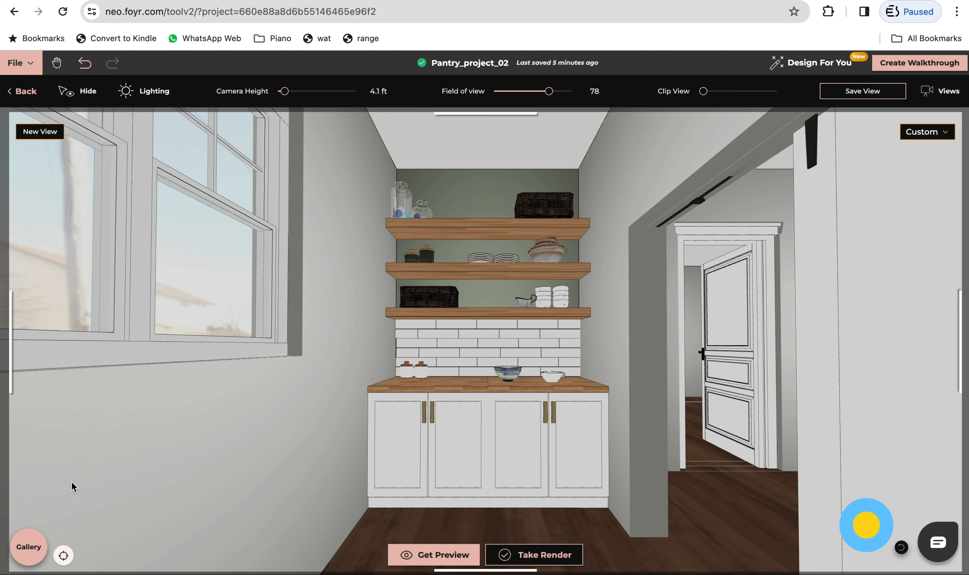
left_click(27, 548)
mouse_move(27, 239)
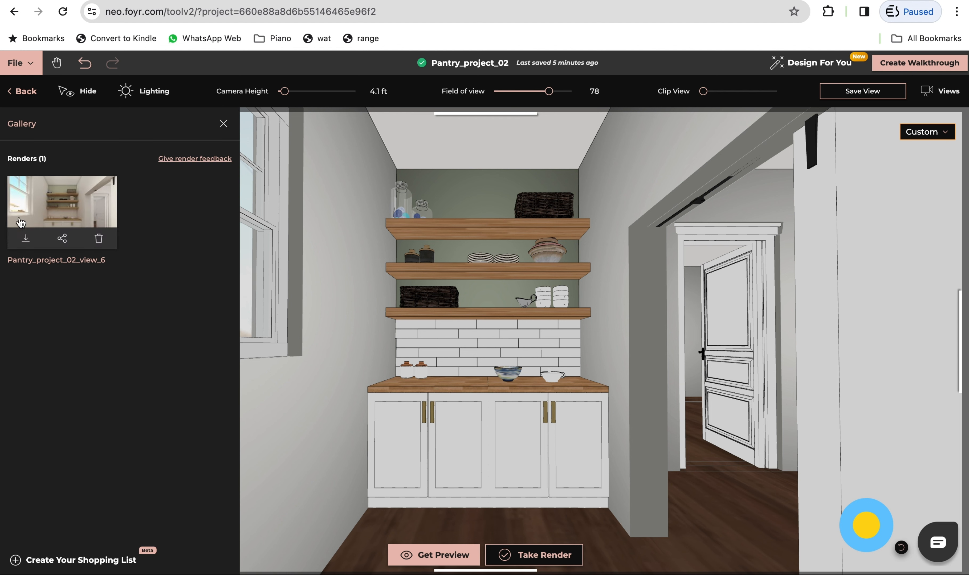